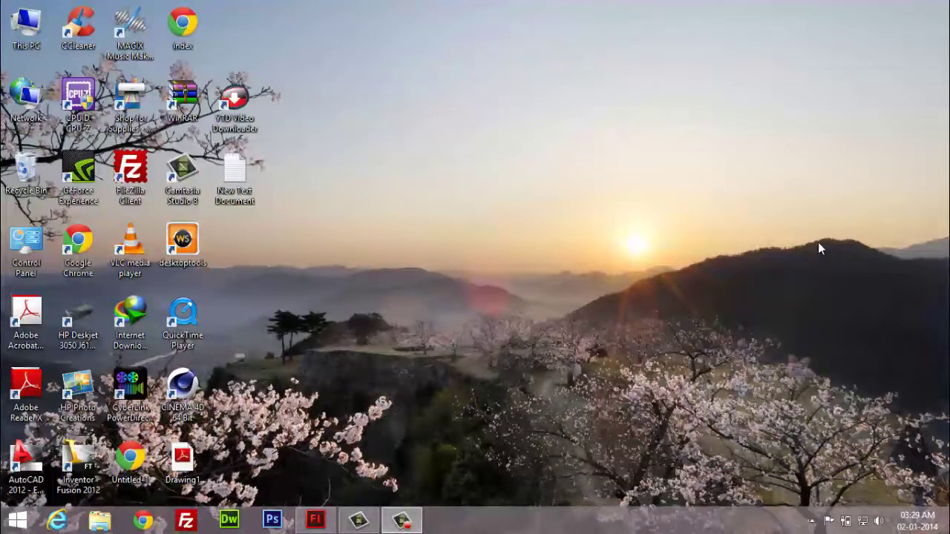
Restore the Flash Professional window showing the empty Untitled-3 document.
left_click(325, 520)
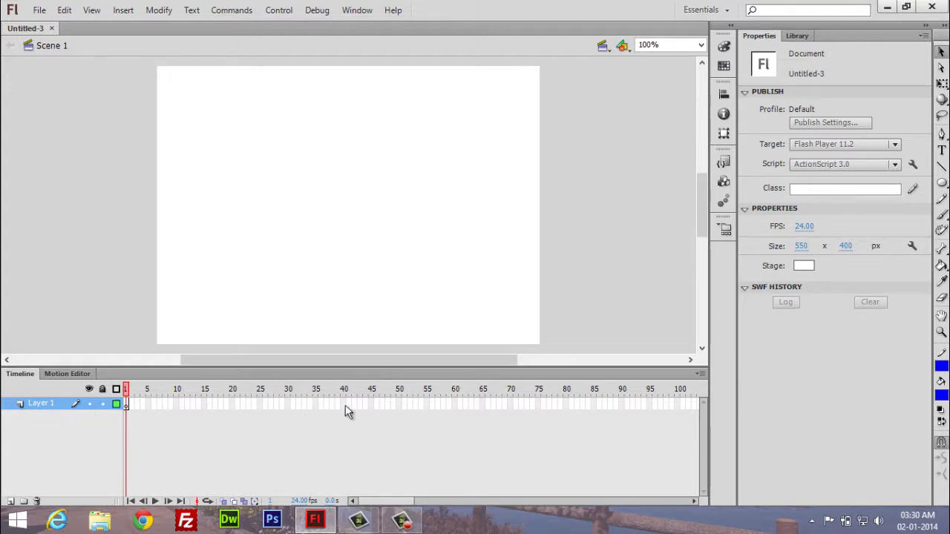
Draw a solid blue circle near the stage's top-left with the Oval tool.
left_click(941, 182)
left_click(869, 199)
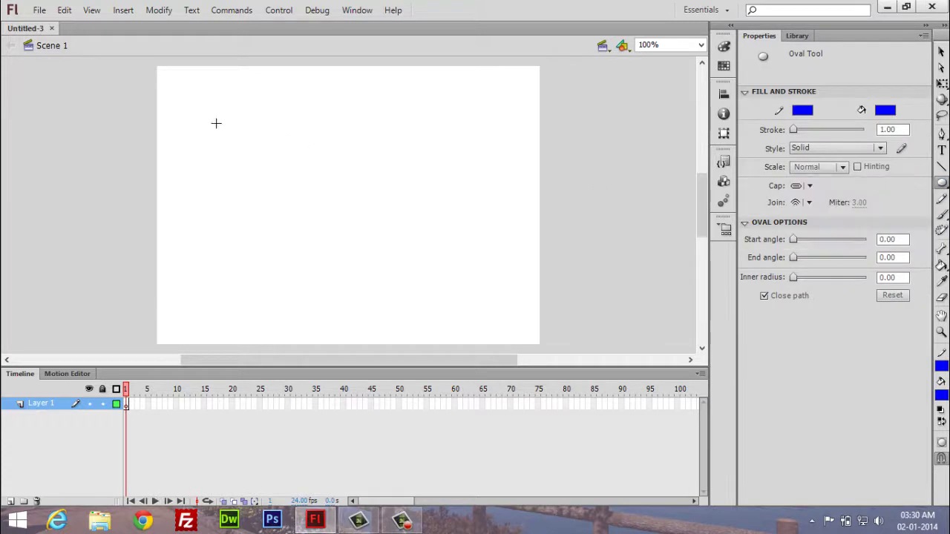
left_click_drag(183, 87, 215, 124)
Convert the circle into a movie clip symbol, Symbol 1, using F8.
left_click(941, 52)
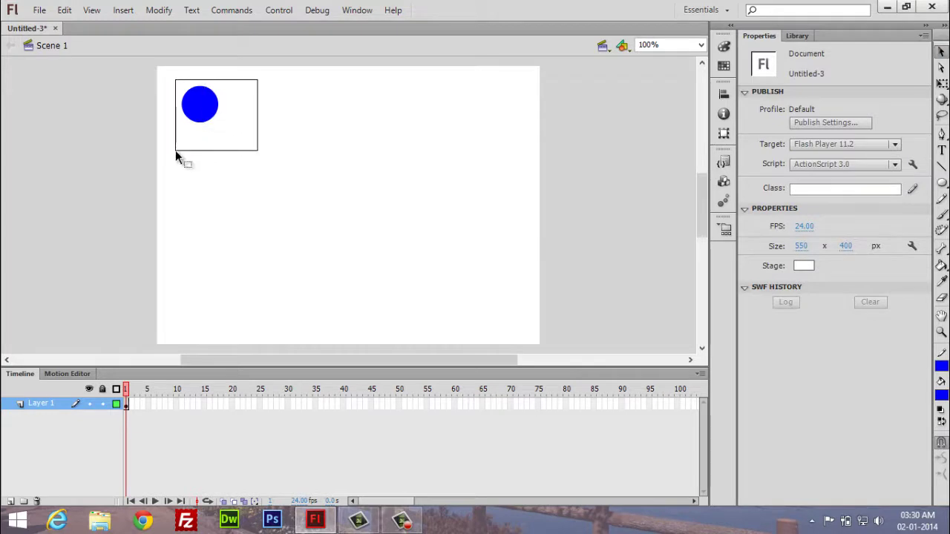
left_click_drag(233, 102, 176, 152)
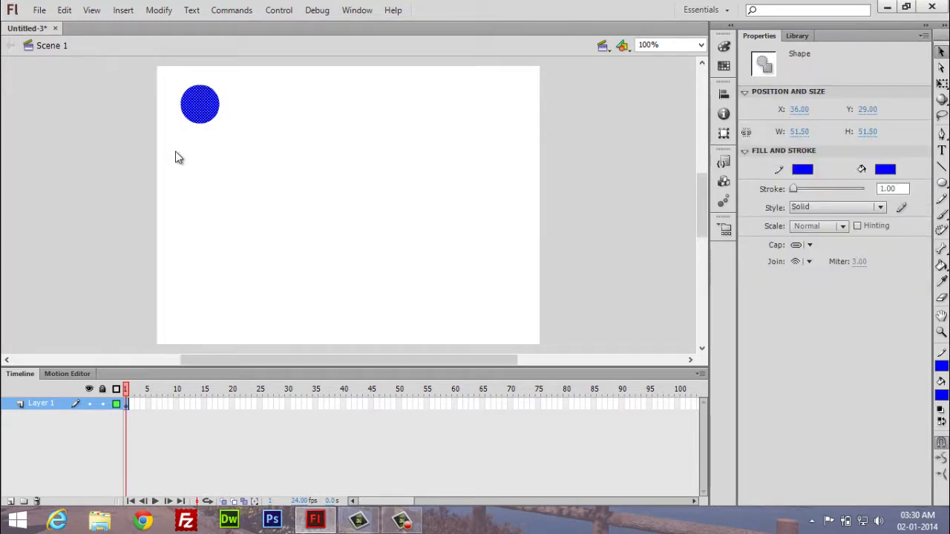
key("F8")
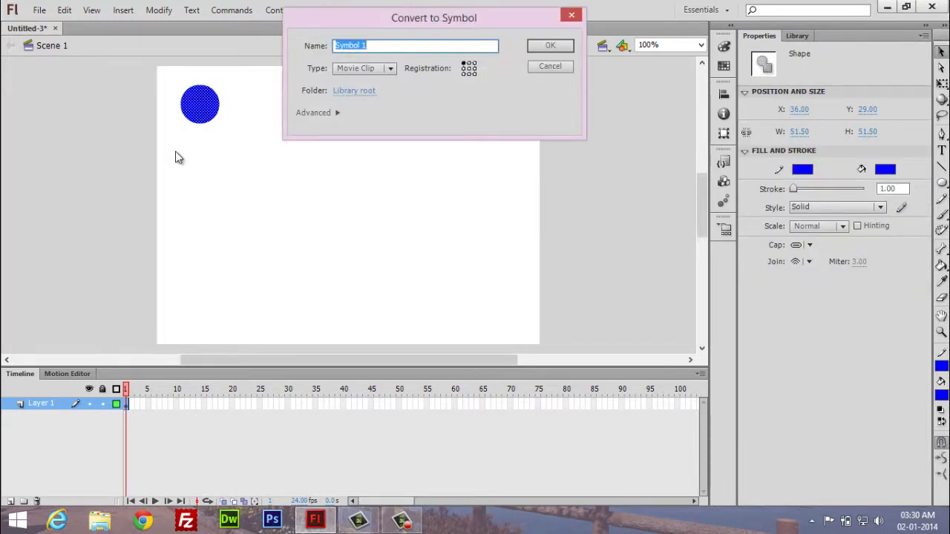
key("Return")
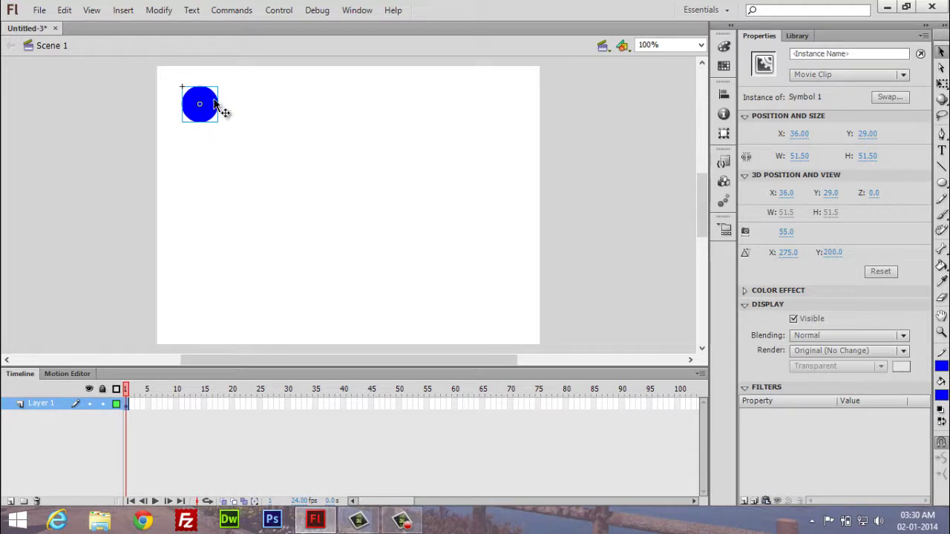
Insert a keyframe at frame 45 on Layer 1, adding and removing a spare Layer 2.
right_click(371, 407)
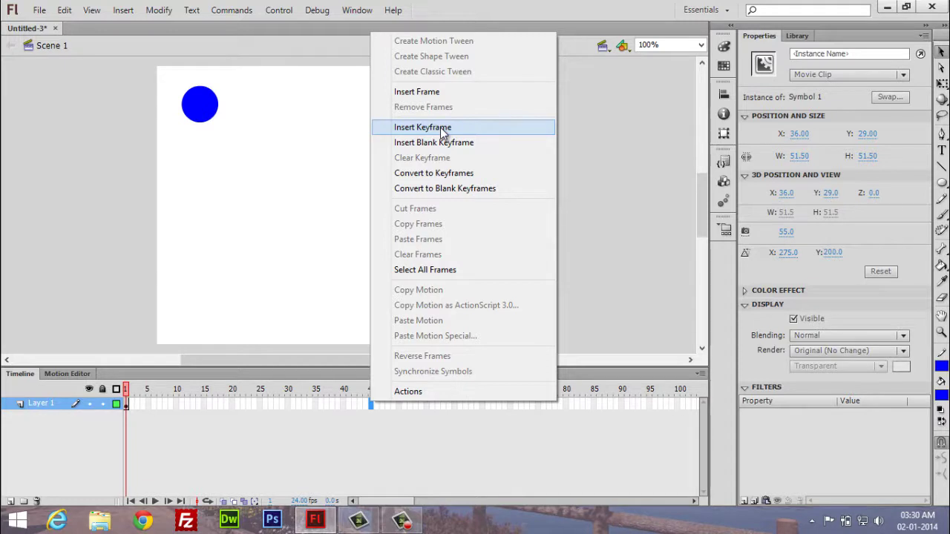
left_click(440, 130)
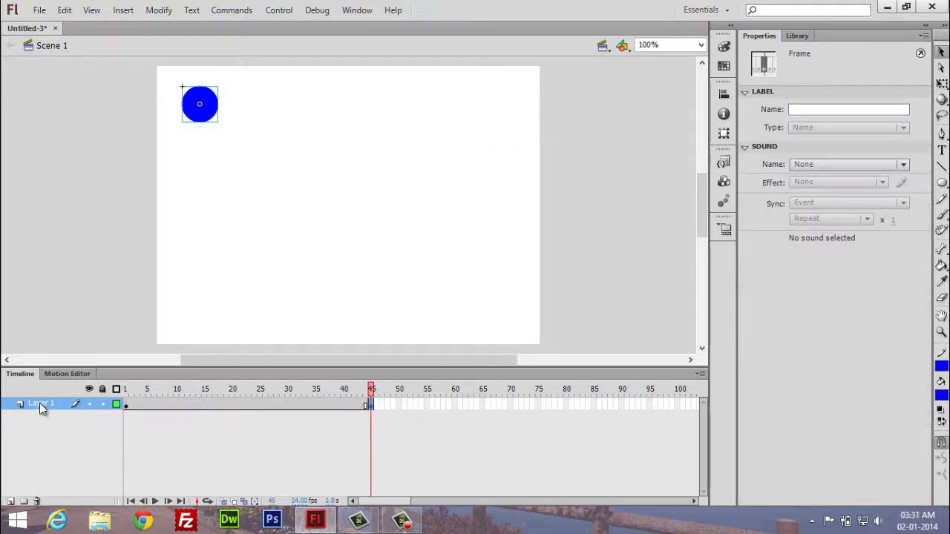
left_click(11, 501)
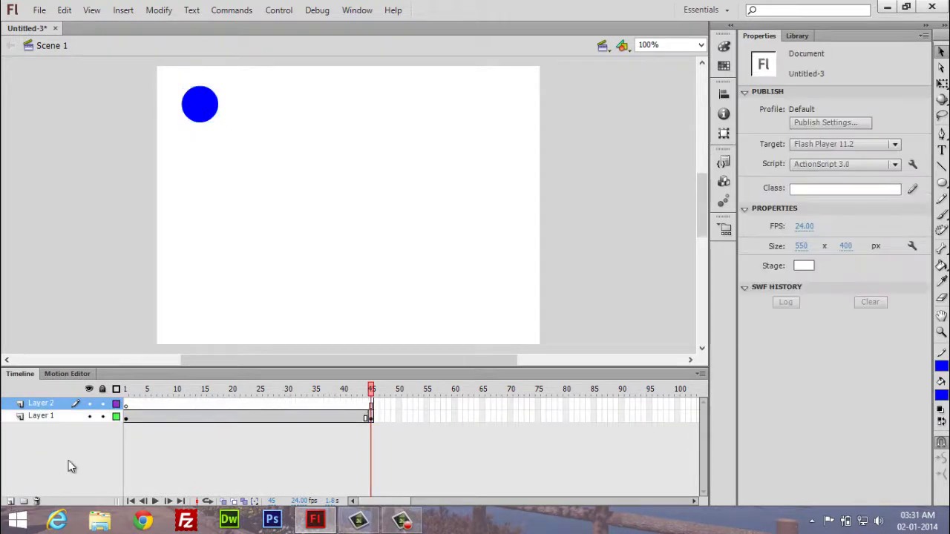
left_click(36, 501)
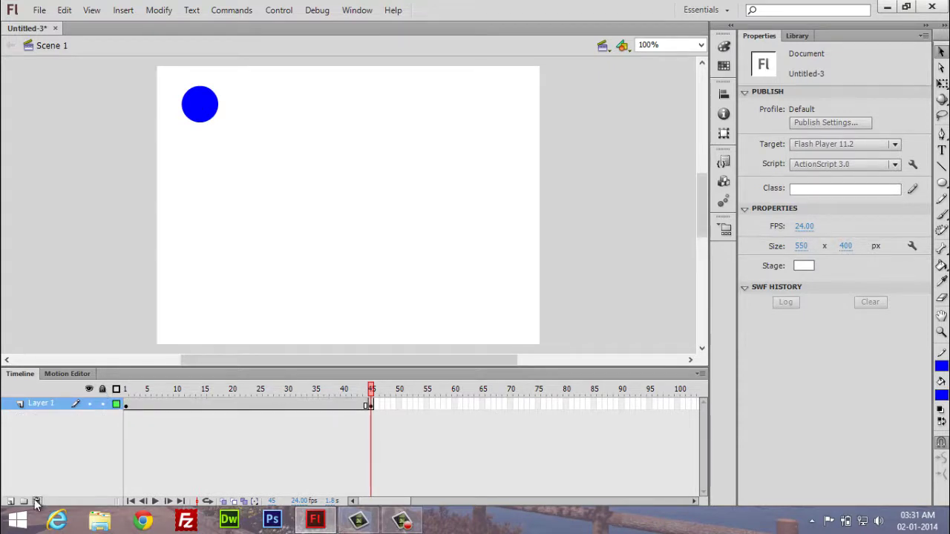
Add a classic motion guide layer above Layer 1 and select its first frame.
right_click(45, 405)
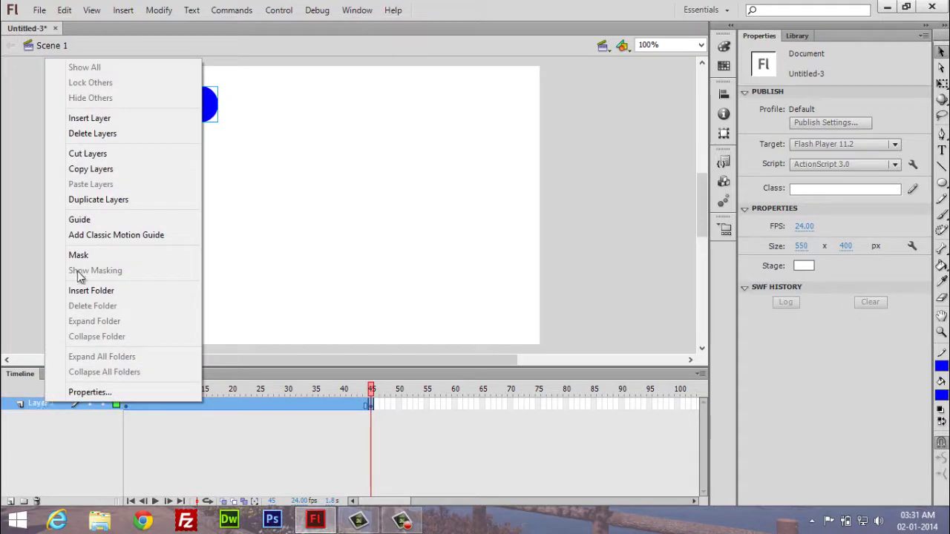
left_click(116, 239)
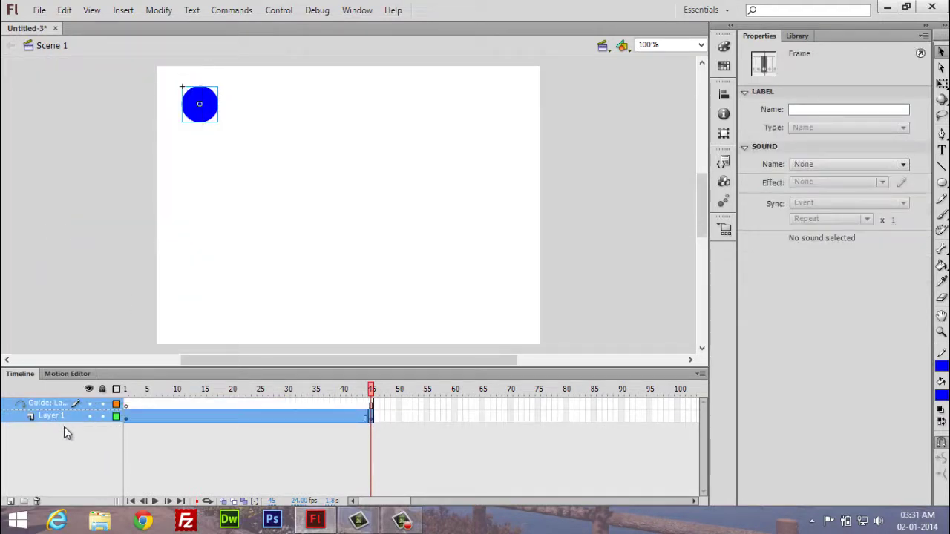
left_click(124, 404)
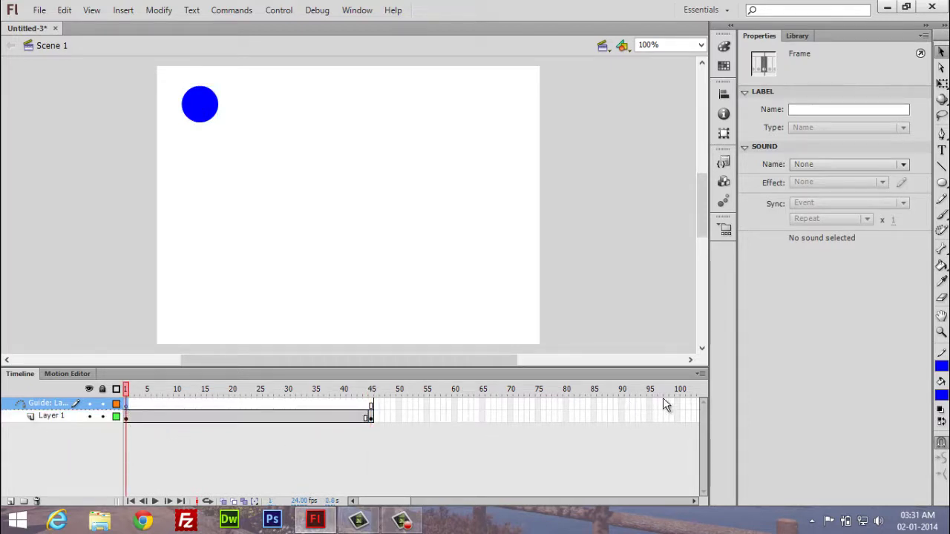
Draw a winding curved guide path with the Pen tool, starting beside the circle.
left_click(941, 133)
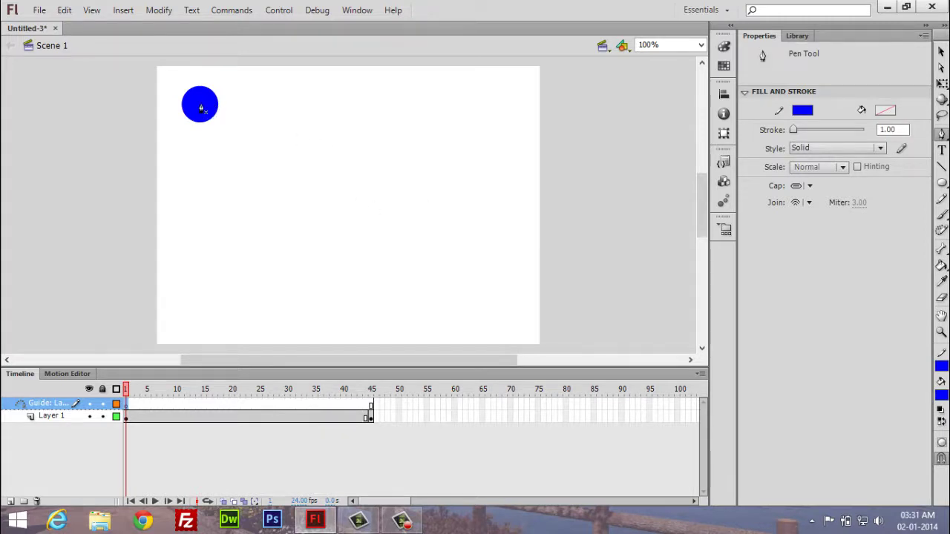
left_click(226, 90)
left_click_drag(208, 230, 251, 272)
left_click_drag(423, 144, 477, 169)
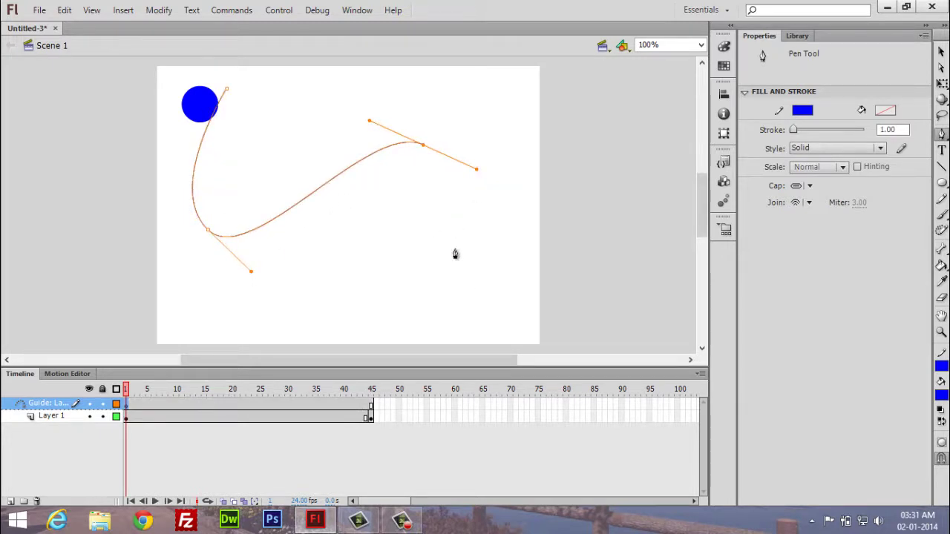
left_click(399, 259)
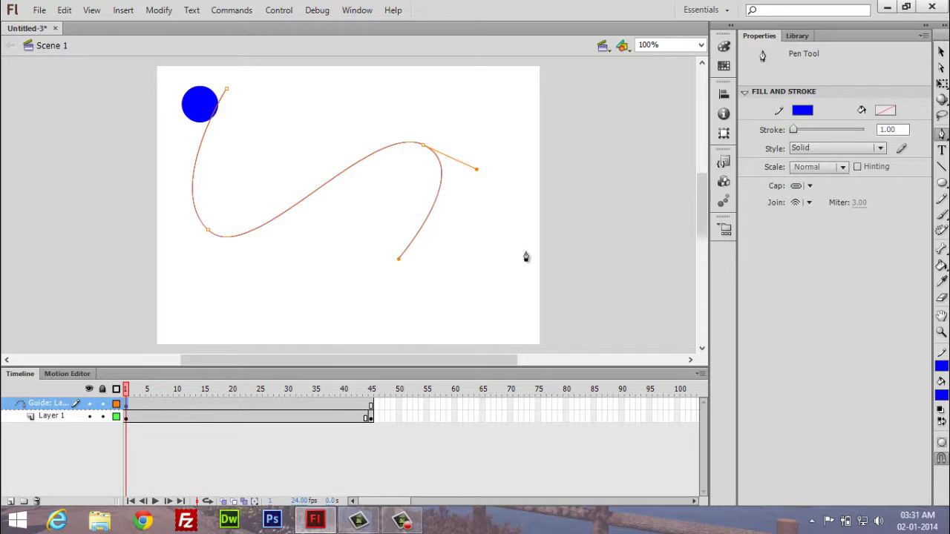
left_click(528, 252)
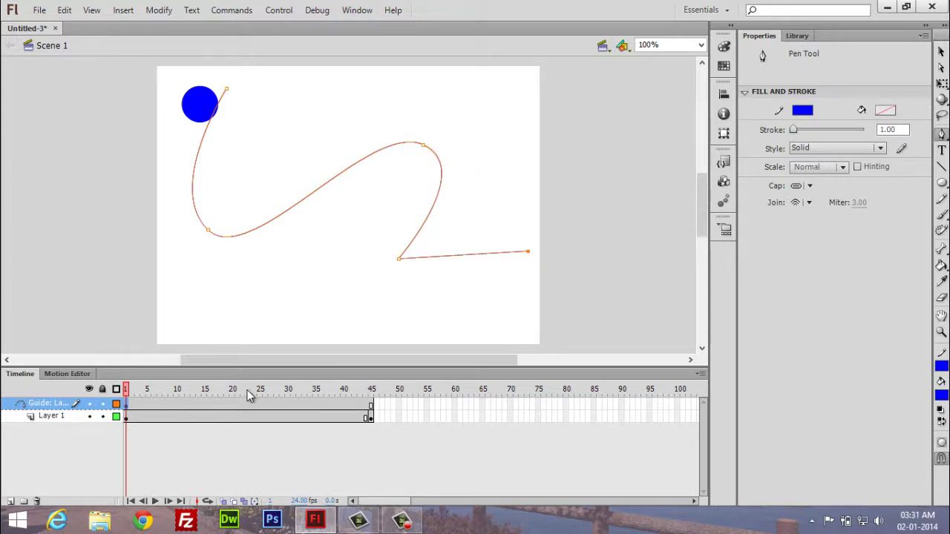
left_click(941, 52)
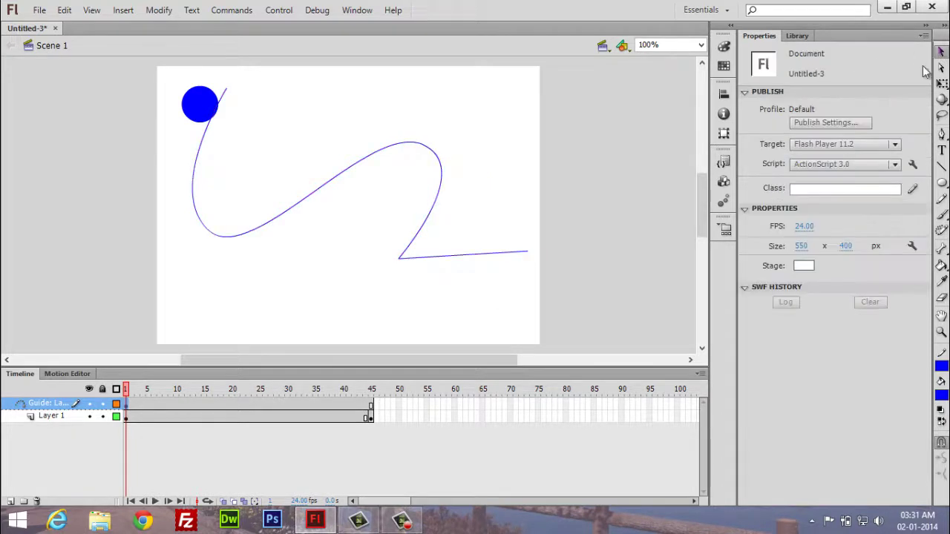
Create a classic tween on Layer 1 across frames 1 to 45, then go to frame 45.
right_click(366, 418)
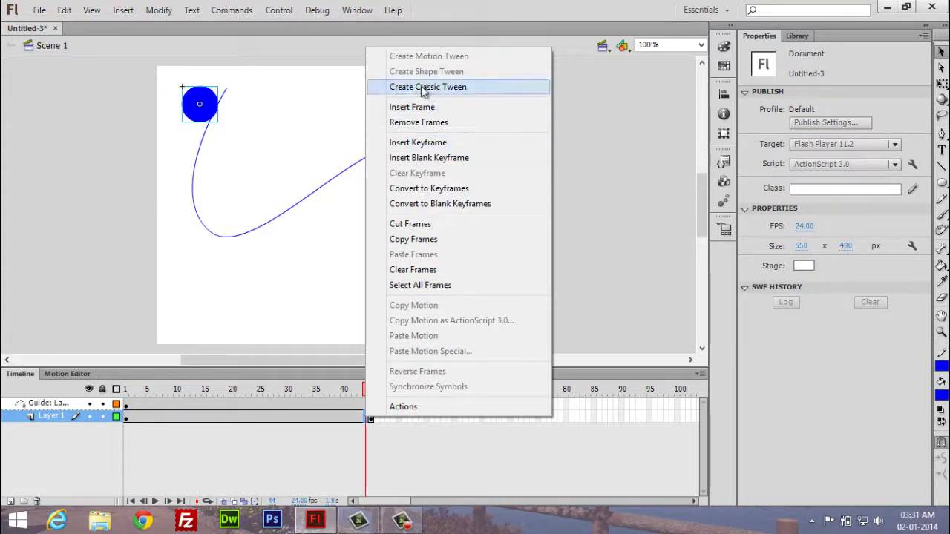
left_click(478, 89)
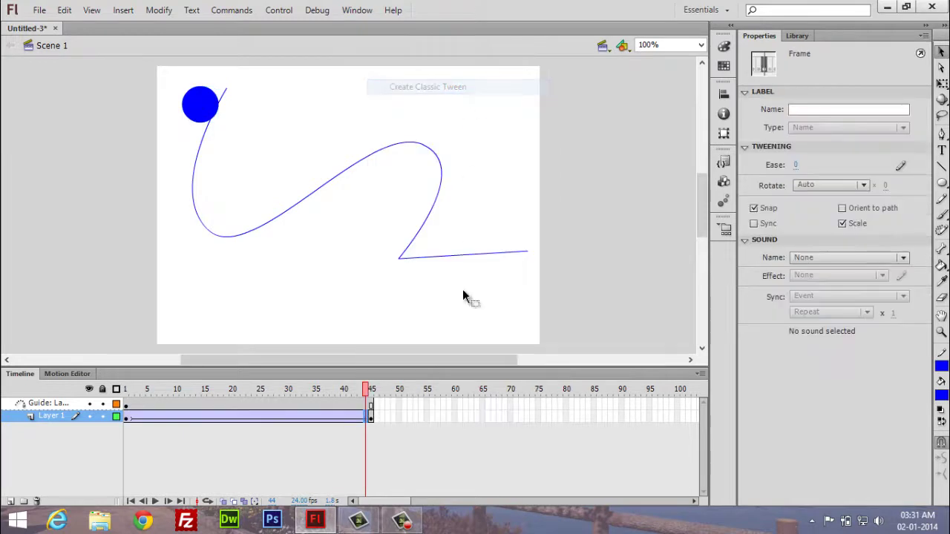
left_click(371, 408)
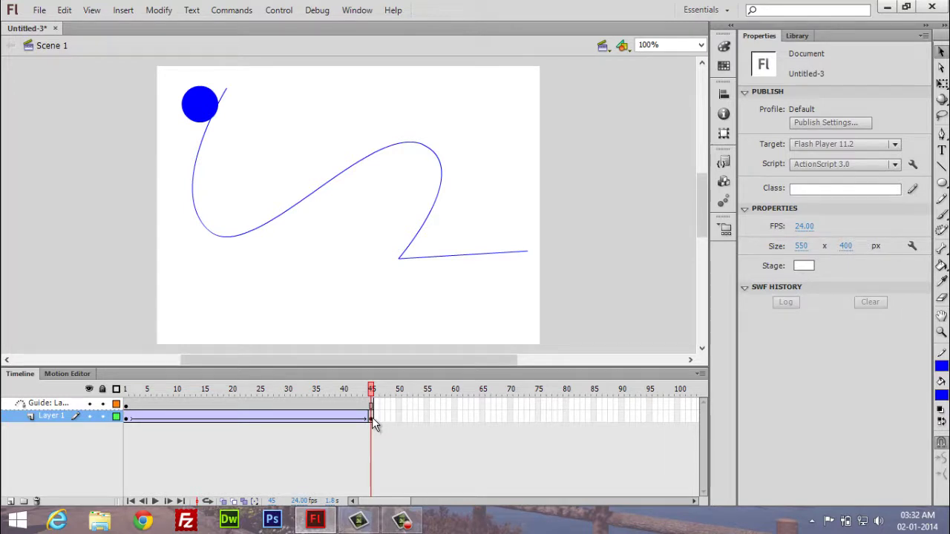
Snap the circle to the path's start at frame 1 and its end at frame 45.
left_click(127, 414)
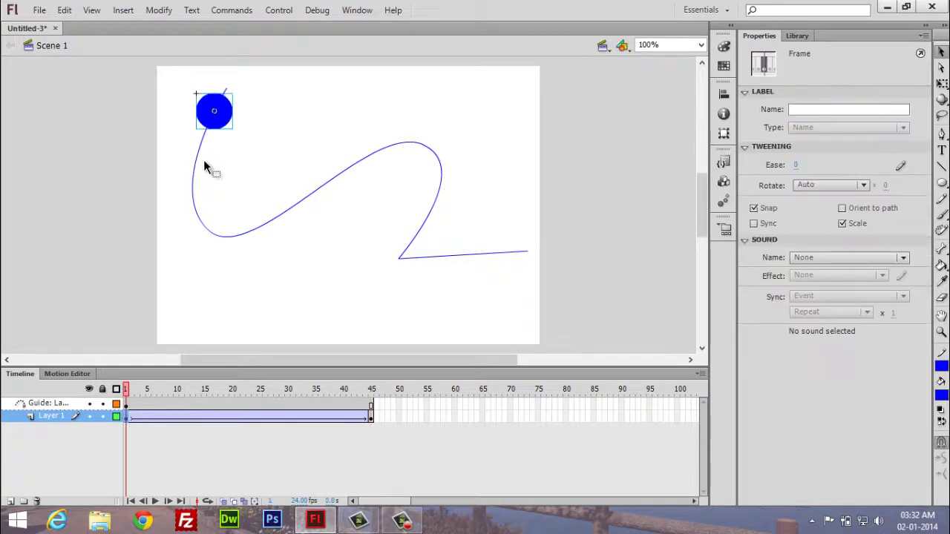
left_click_drag(226, 123, 239, 103)
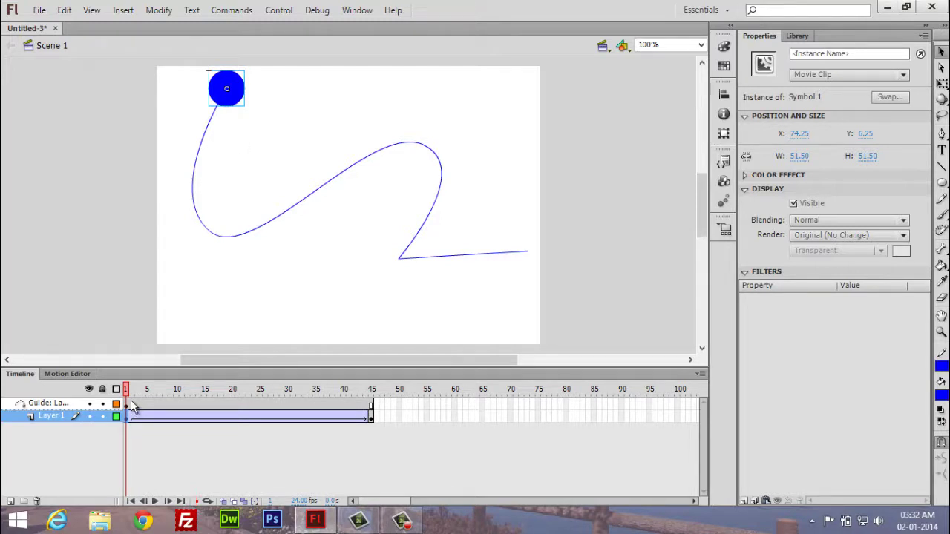
left_click(180, 388)
left_click_drag(207, 397, 371, 391)
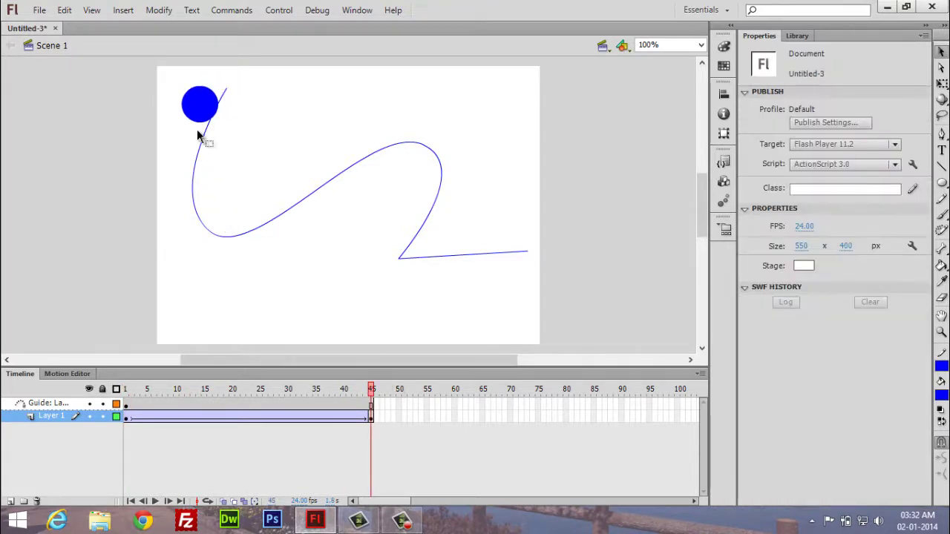
mouse_move(196, 130)
left_mouse_down()
mouse_move(530, 263)
mouse_move(515, 264)
left_mouse_up()
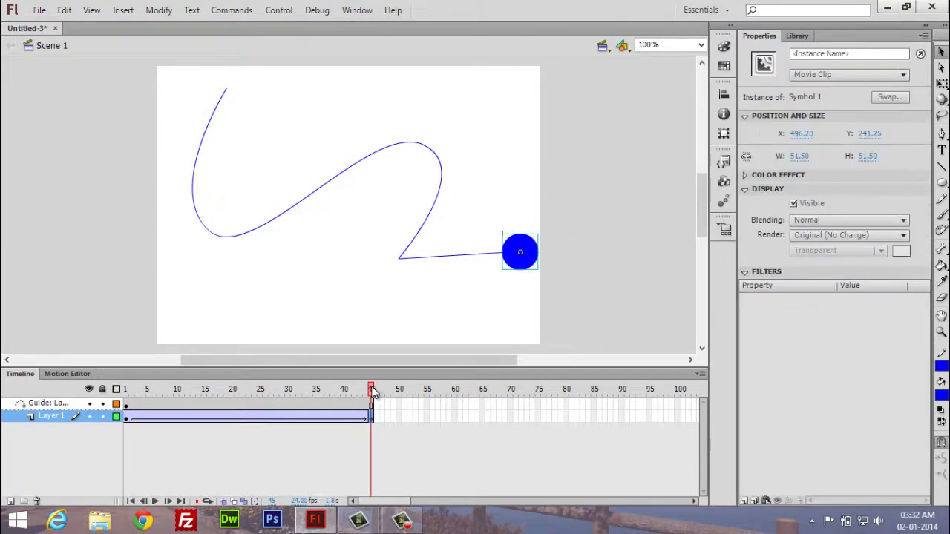
Preview the animation on the timeline, then run it in the test player with Ctrl+Enter.
key("Return")
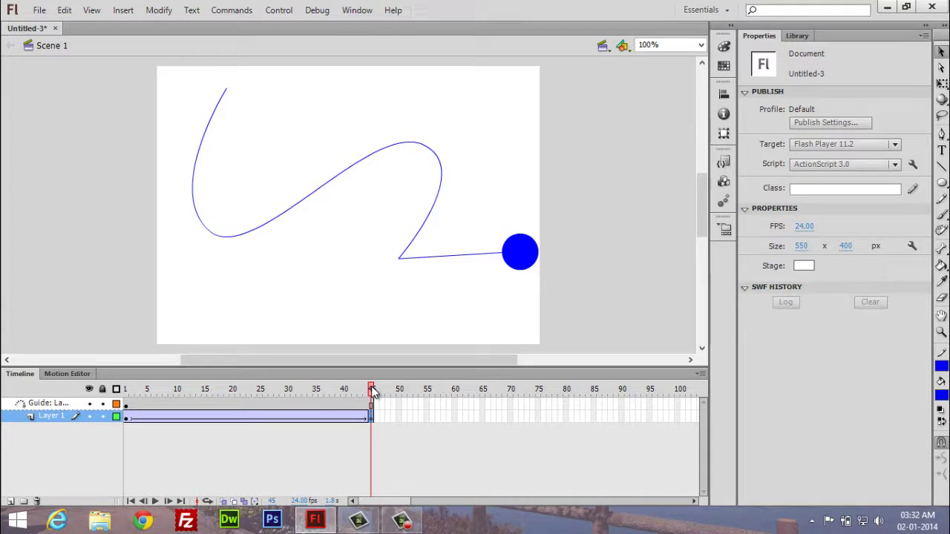
key("ctrl+Return")
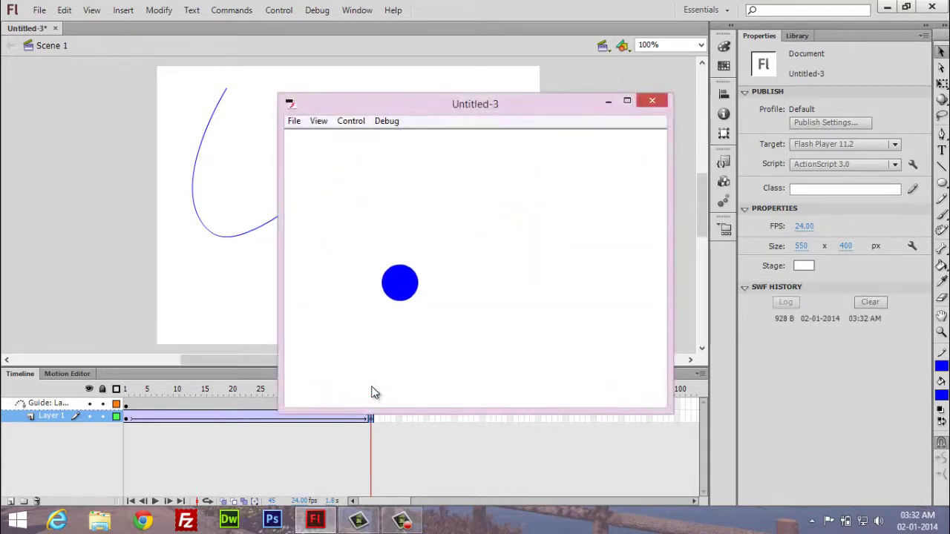